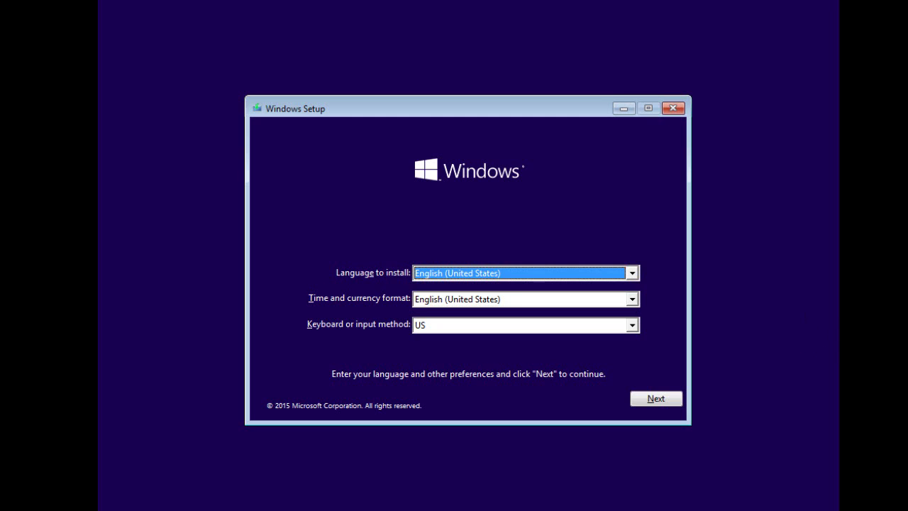
Keep the default language, start installing, and accept the pre-release license terms.
click(667, 403)
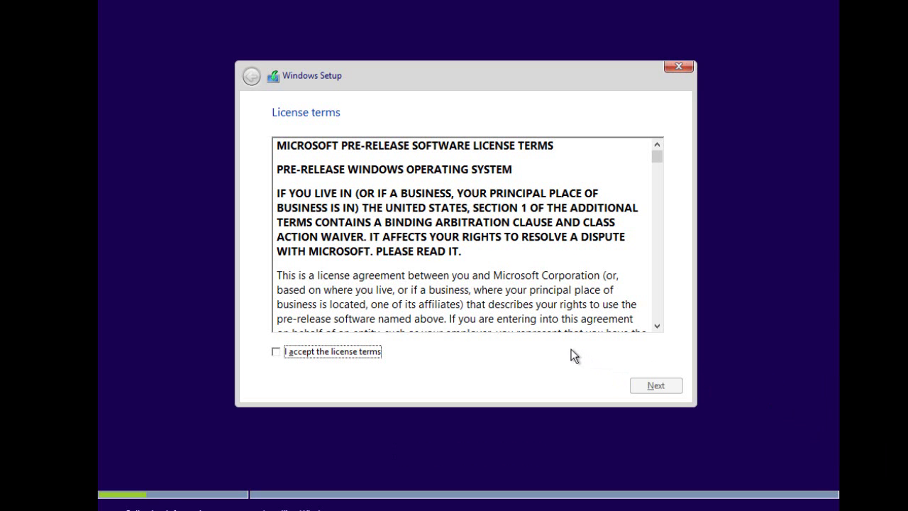
click(278, 356)
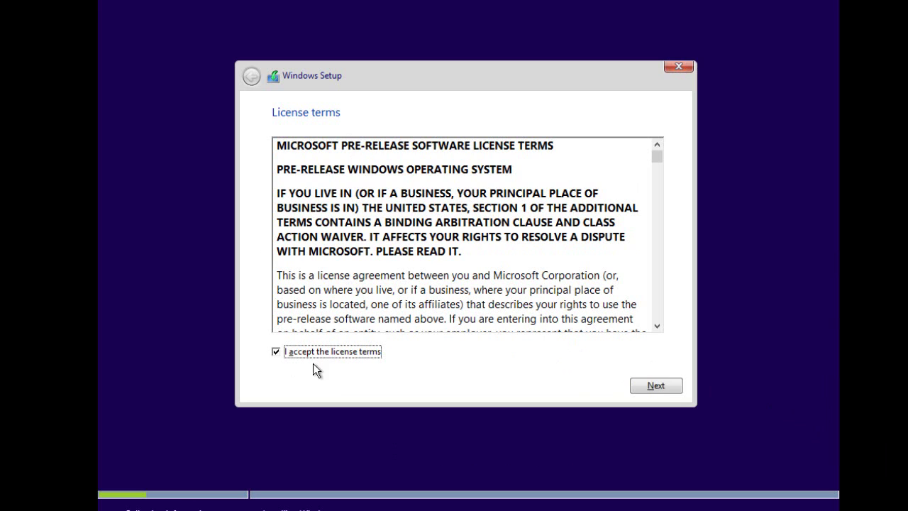
Choose a Custom, Windows-only install onto Drive 0's 30 GB unallocated space.
click(666, 390)
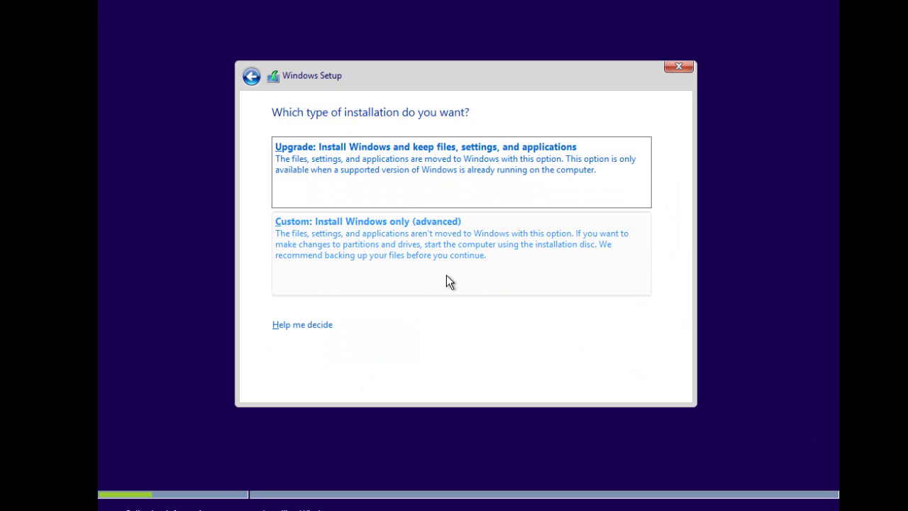
click(346, 250)
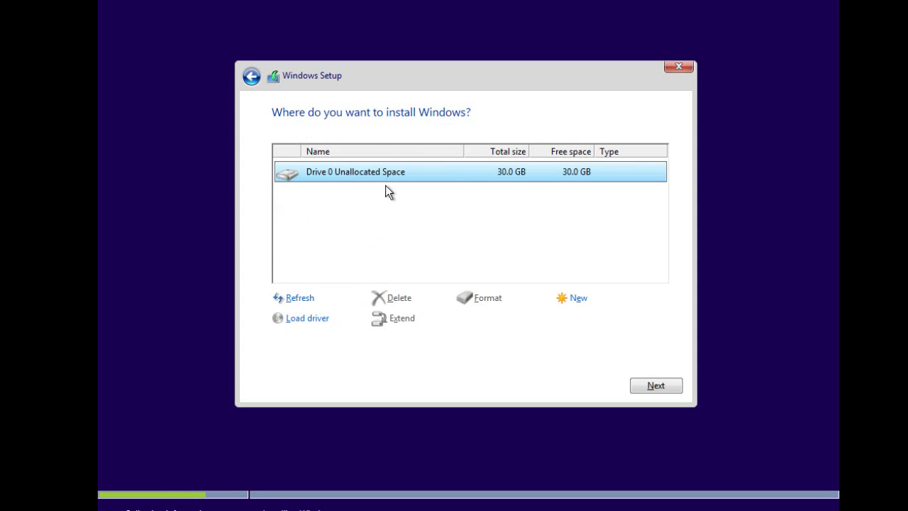
click(654, 390)
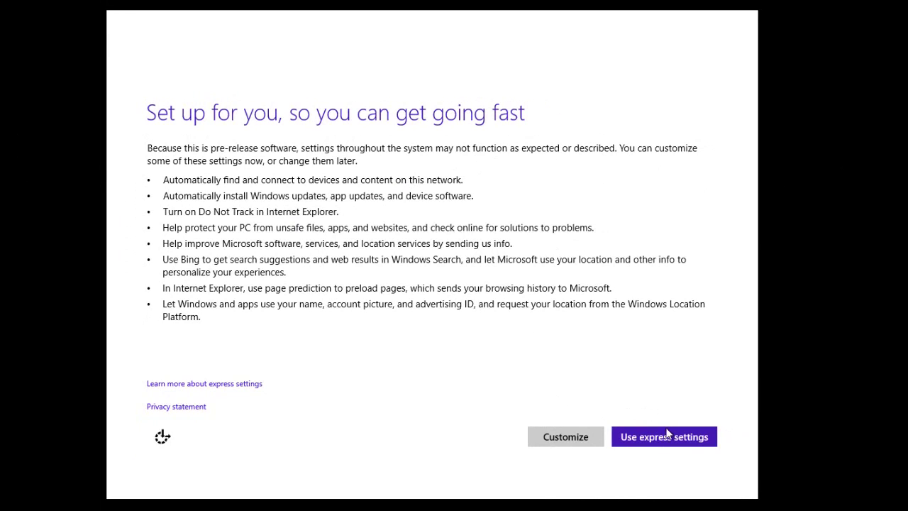
Choose customized settings and allow finding devices on home or work networks.
click(576, 445)
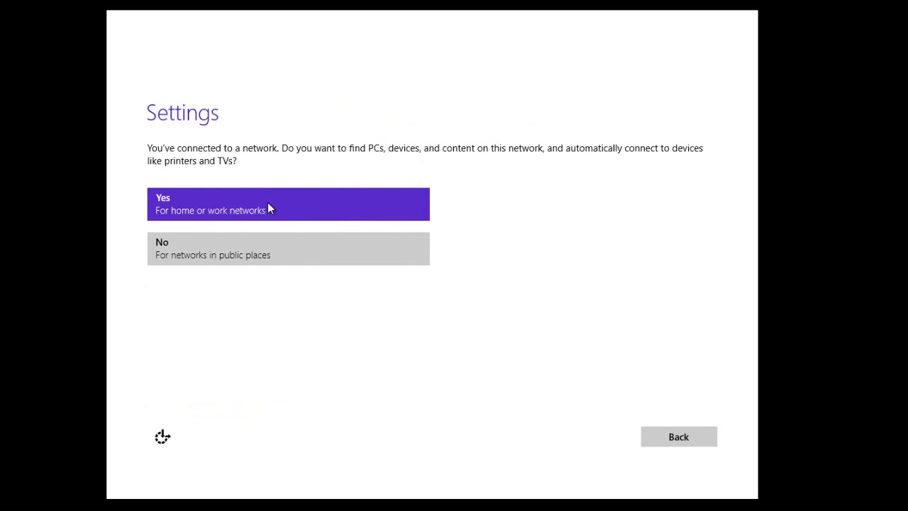
click(317, 206)
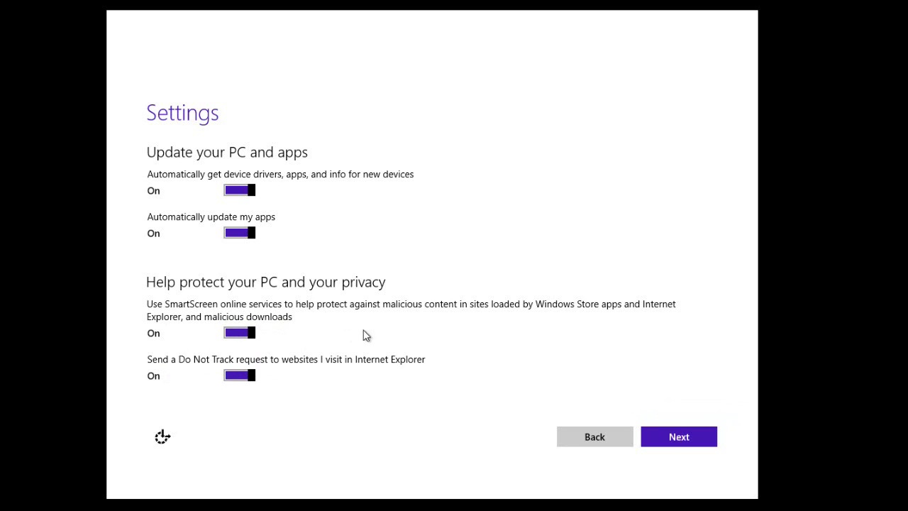
Keep the update, protection, online solutions and feedback settings all switched on.
click(677, 437)
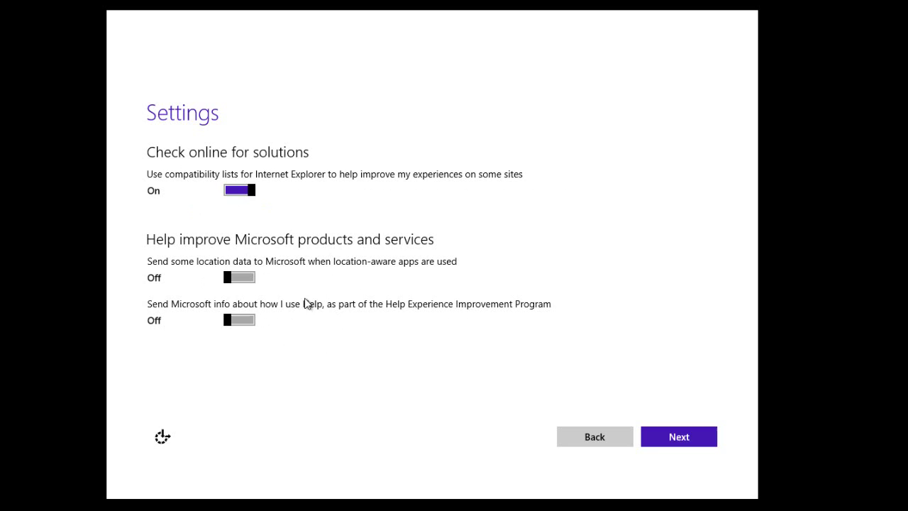
click(685, 440)
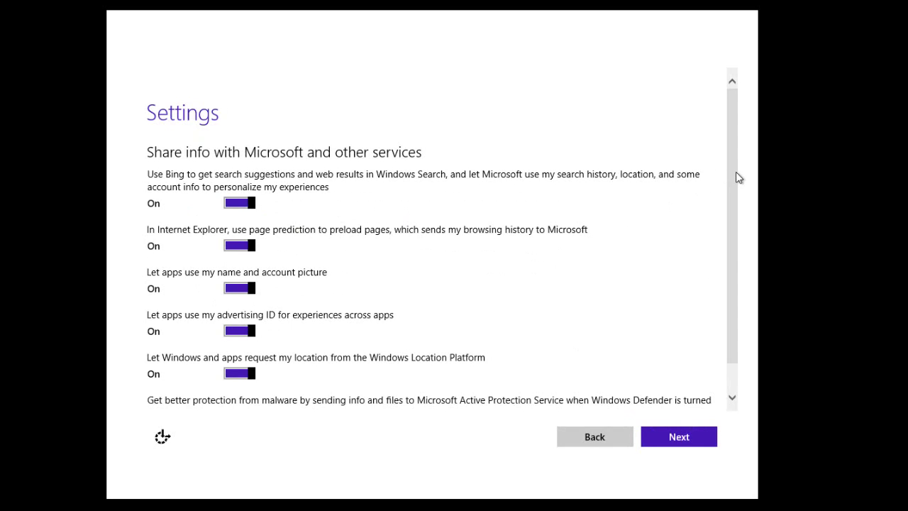
mouse_move(736, 172)
mouse_down()
mouse_move(733, 261)
mouse_move(723, 158)
mouse_up()
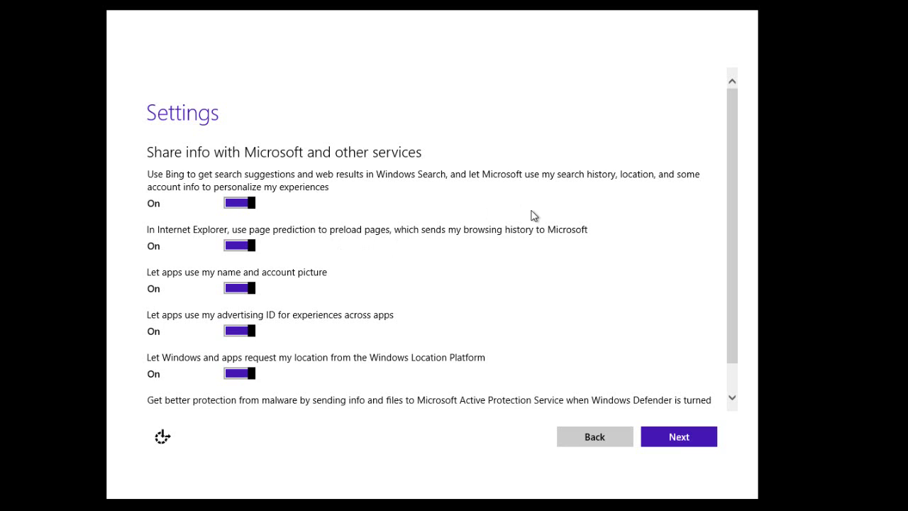
drag(735, 243, 735, 320)
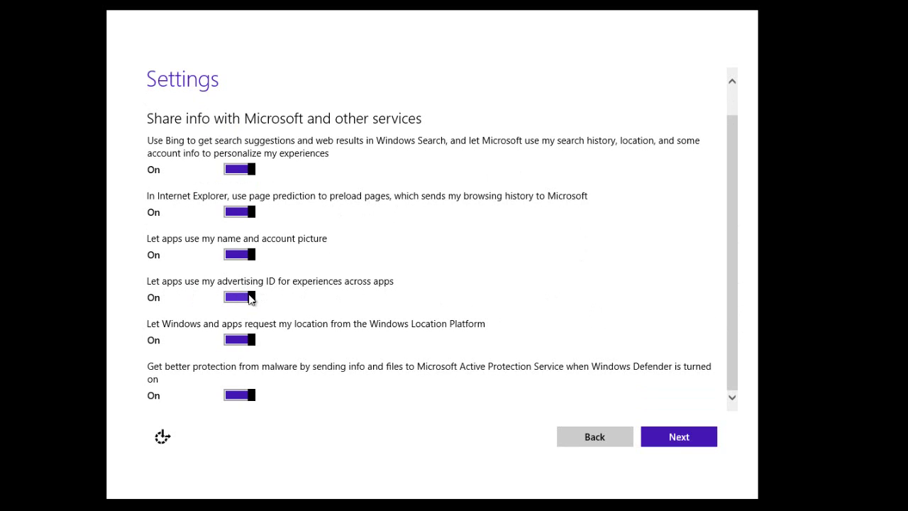
click(249, 298)
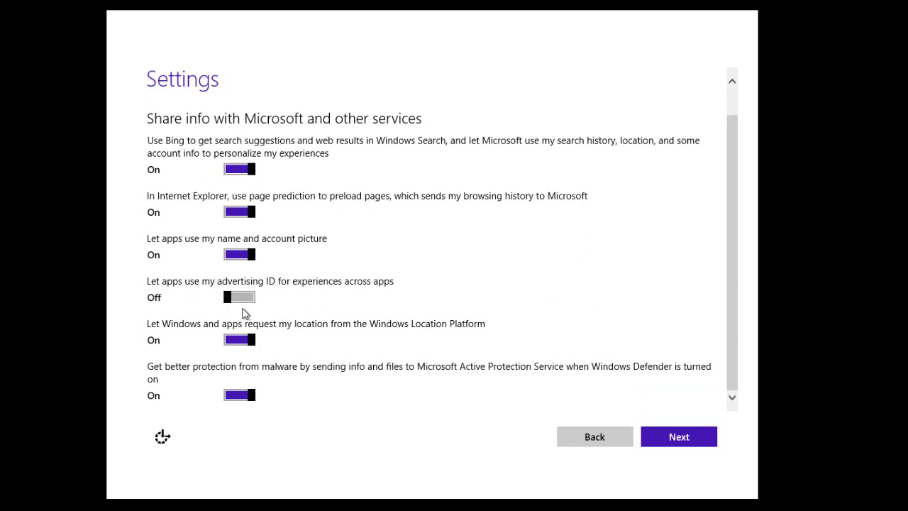
click(253, 299)
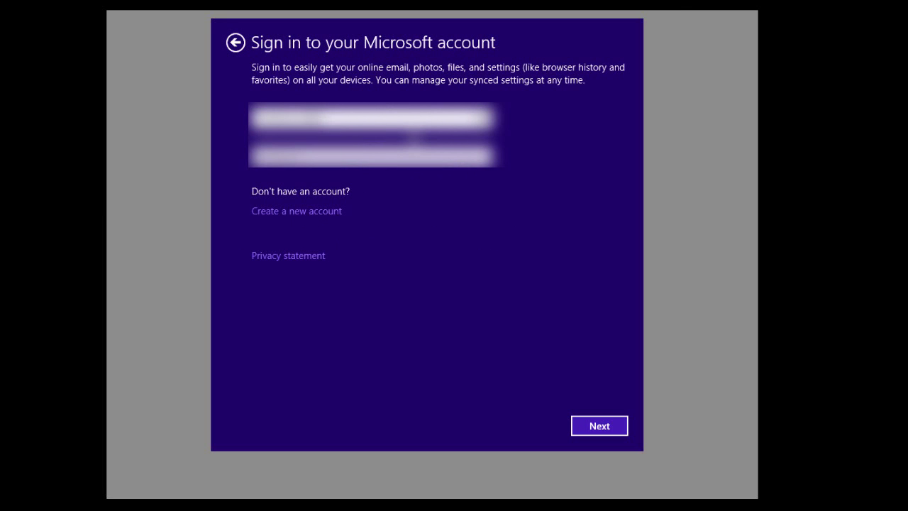
Enter the Microsoft account password and sign in.
click(373, 155)
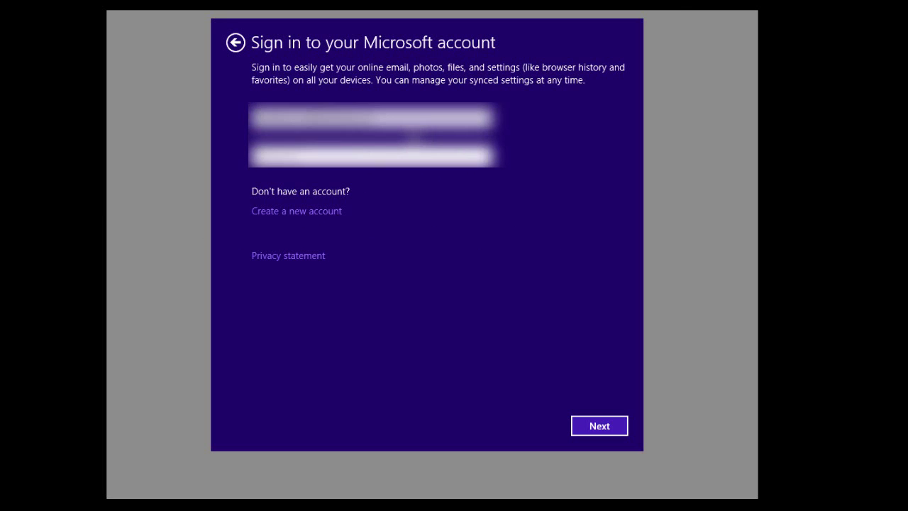
text(********)
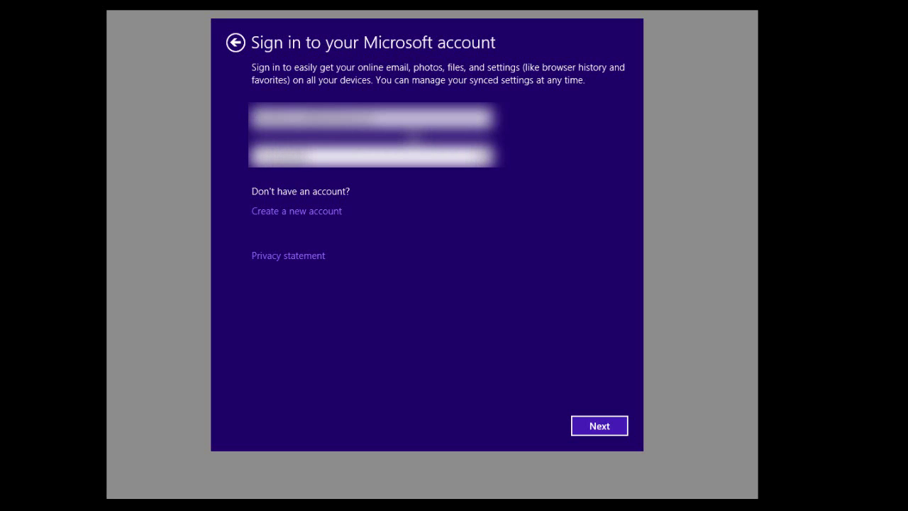
click(609, 430)
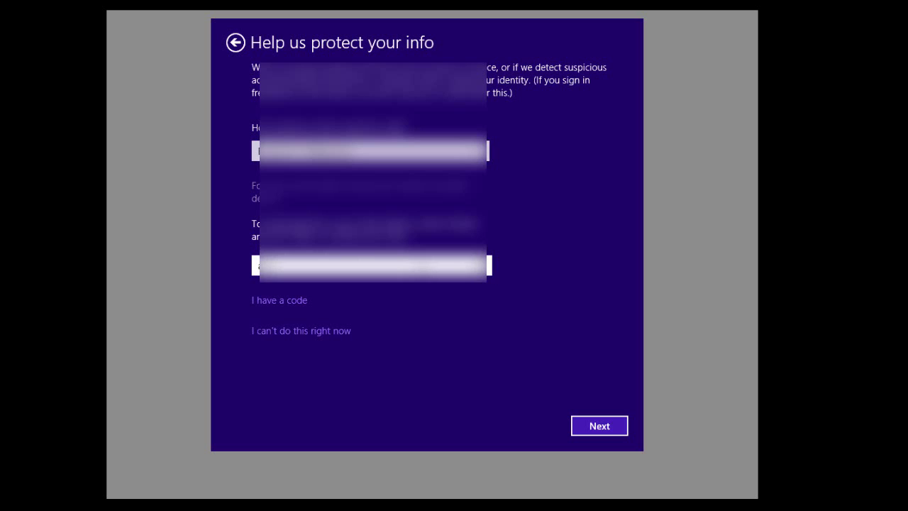
Correct the contact entry for receiving the security code and request the code.
key(BackSpace)
text(axxxxxxx)
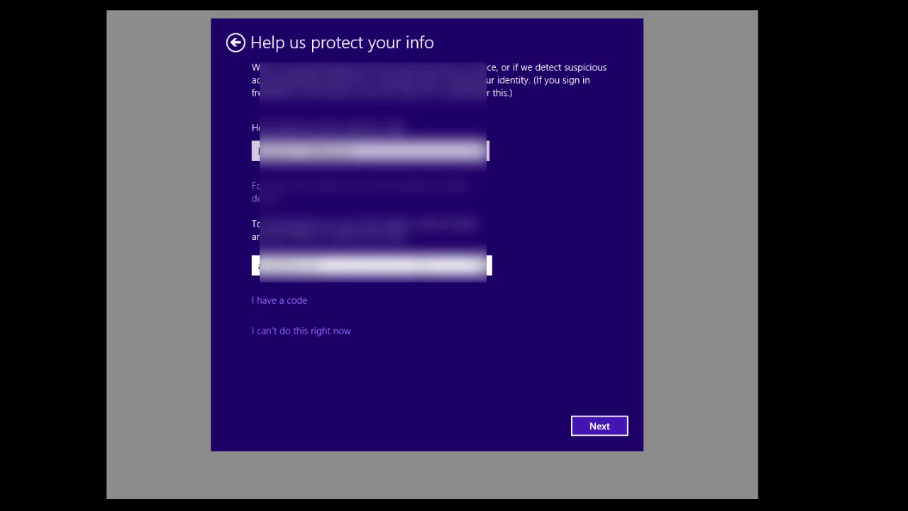
text(xxx)
click(609, 431)
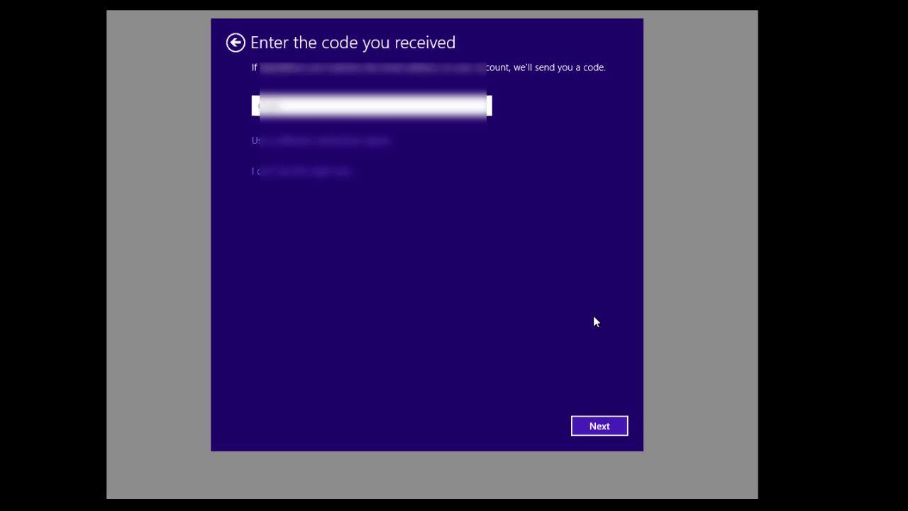
Submit the received security code and wait for setup to reach the desktop.
key(Return)
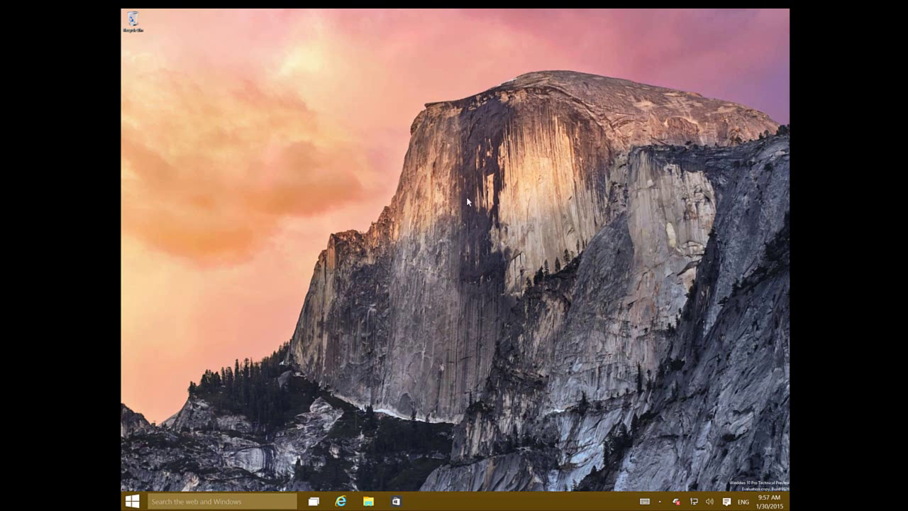
Open Start, expand it to full screen, then shrink it back to normal size.
click(130, 501)
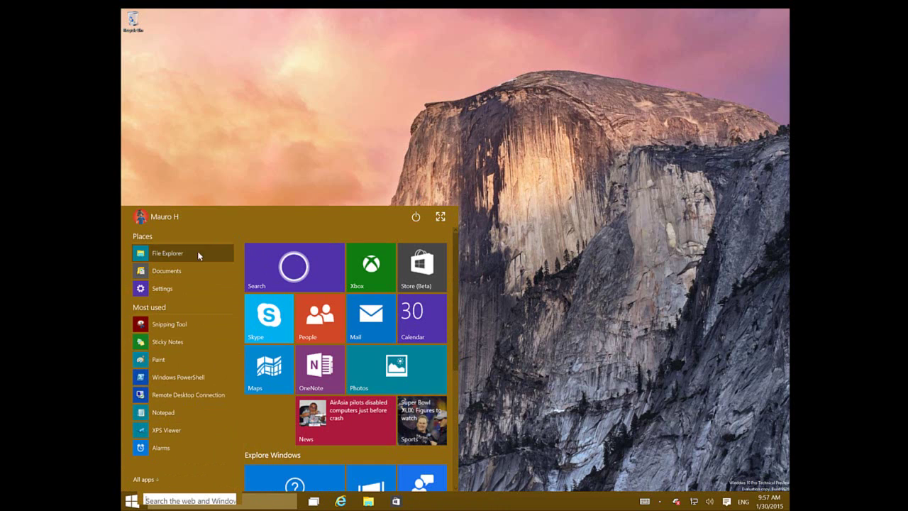
click(440, 220)
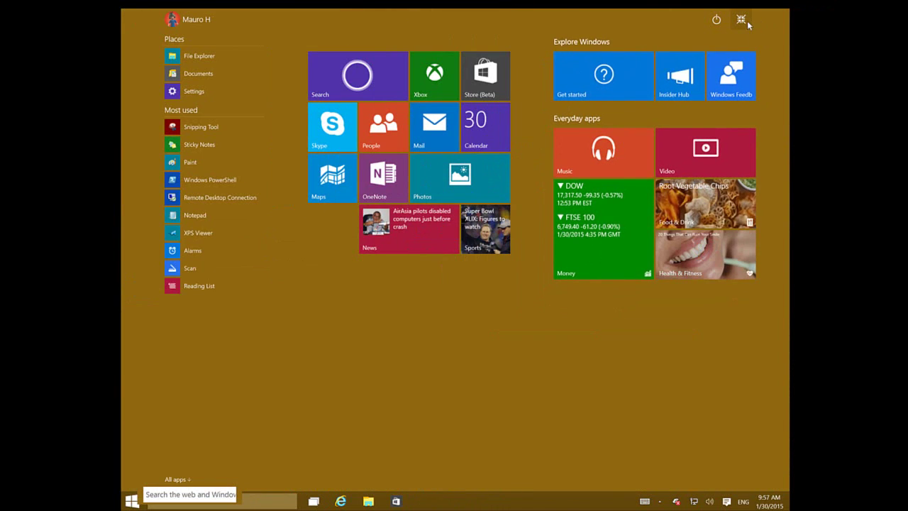
click(742, 19)
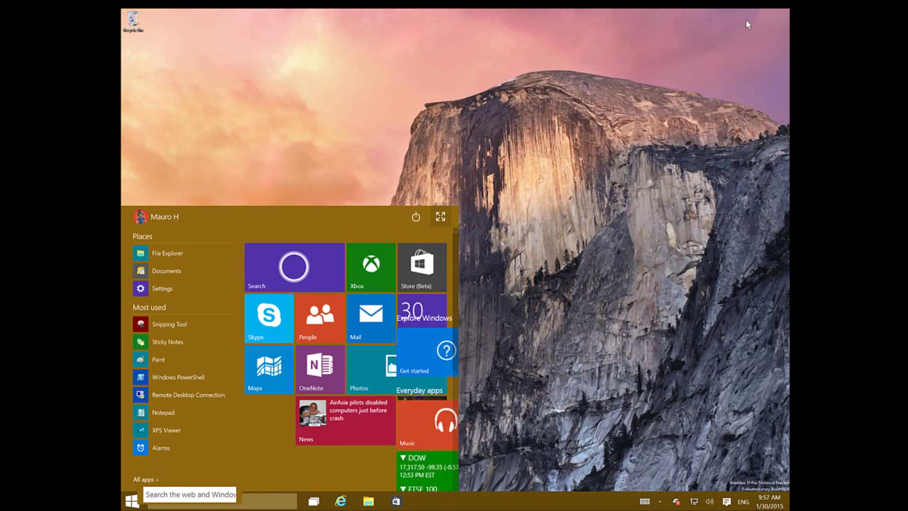
Turn tablet mode on and back off, close Start, and launch Cortana's introduction.
click(725, 501)
click(688, 449)
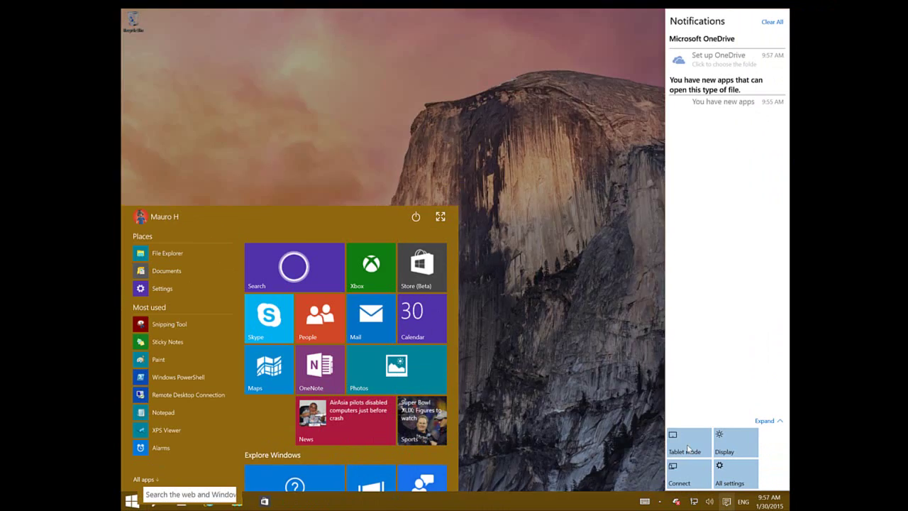
click(580, 414)
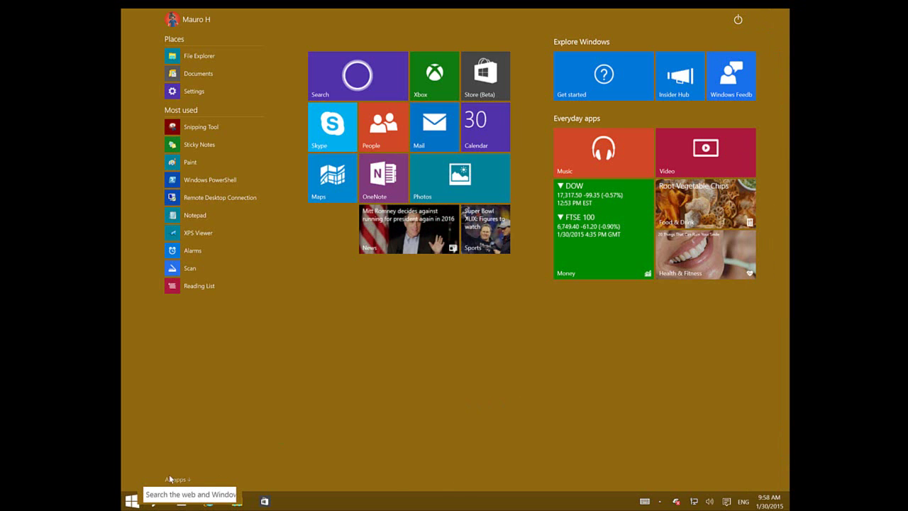
click(727, 502)
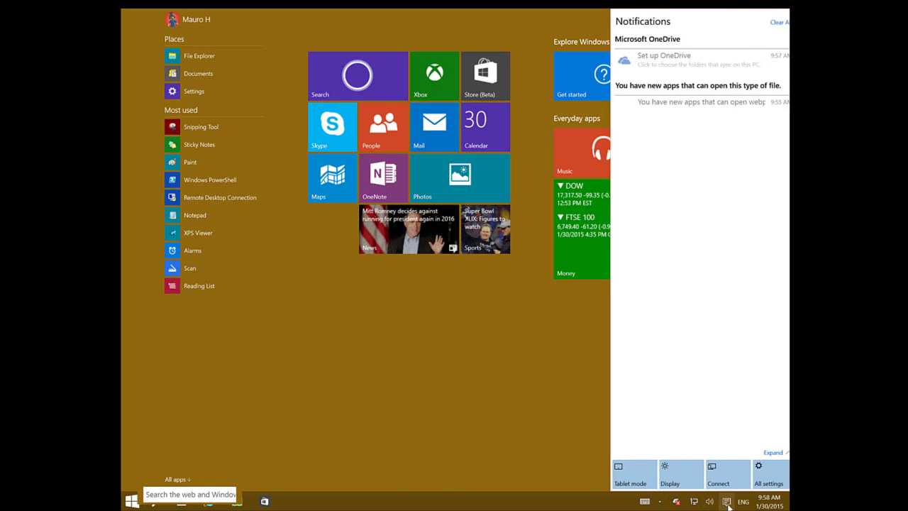
click(623, 473)
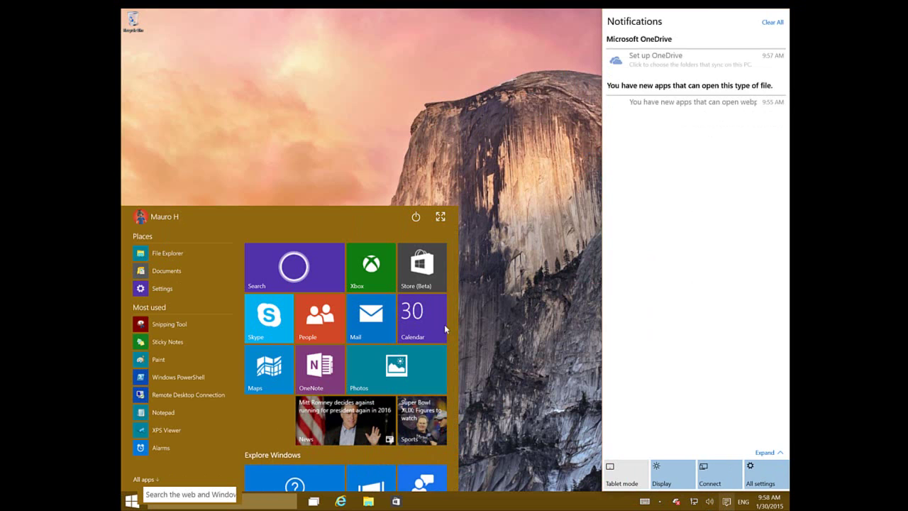
click(381, 132)
click(486, 311)
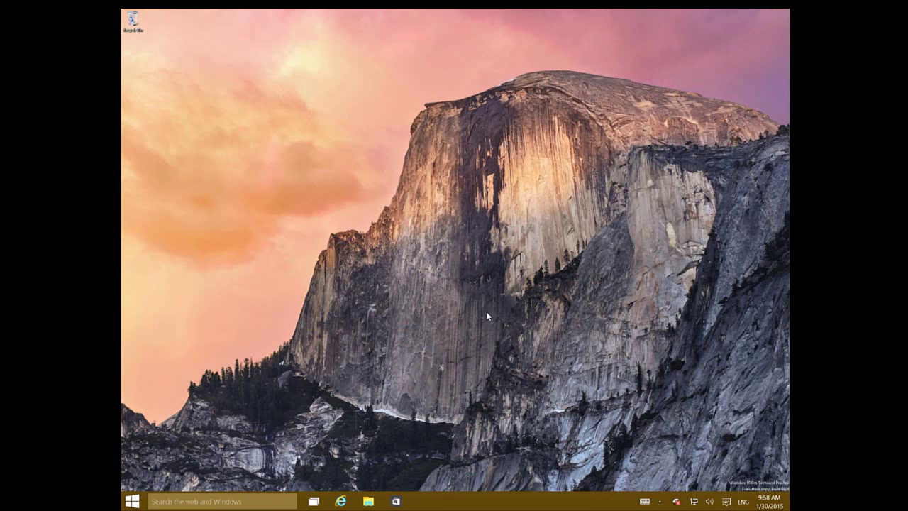
click(237, 501)
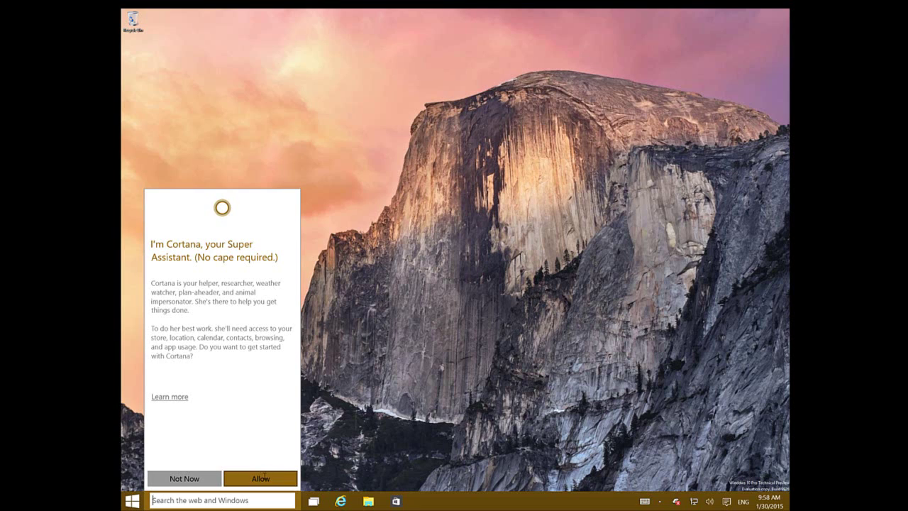
Allow Cortana to get started and have it call you 'Chief'.
click(263, 478)
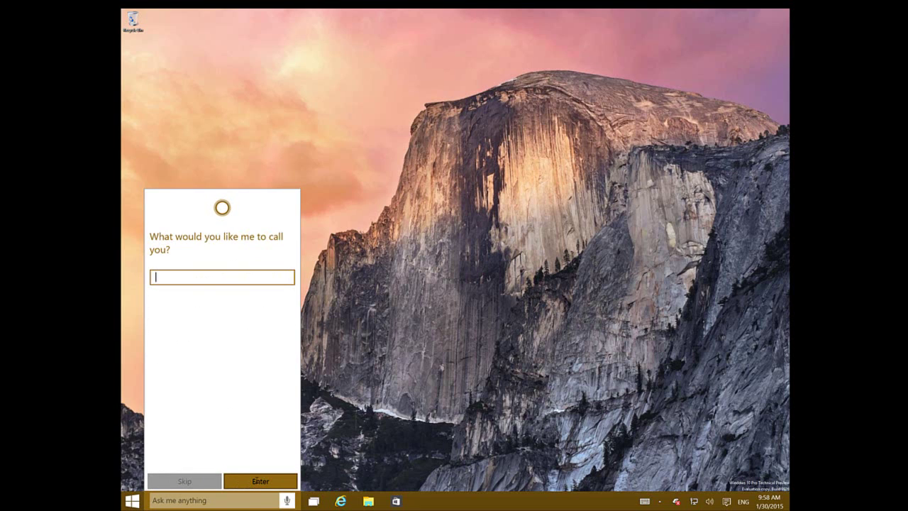
text(c)
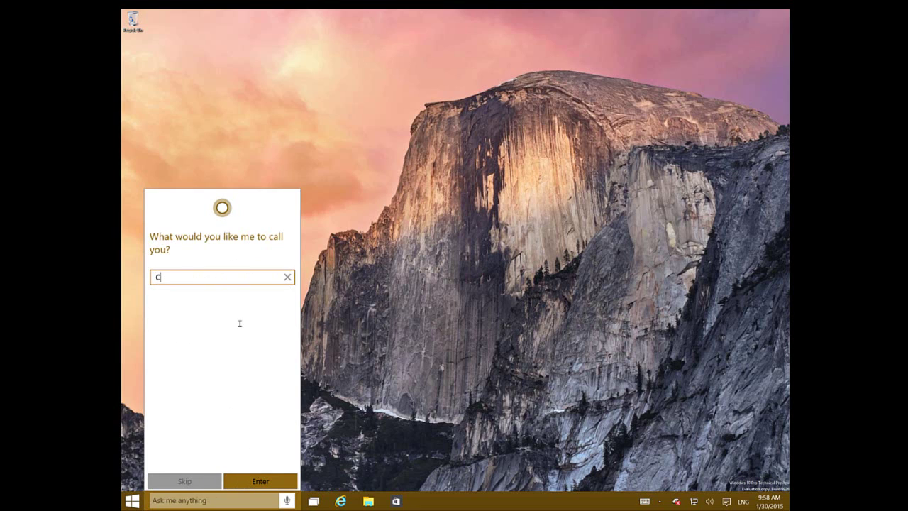
text(hief)
key(Return)
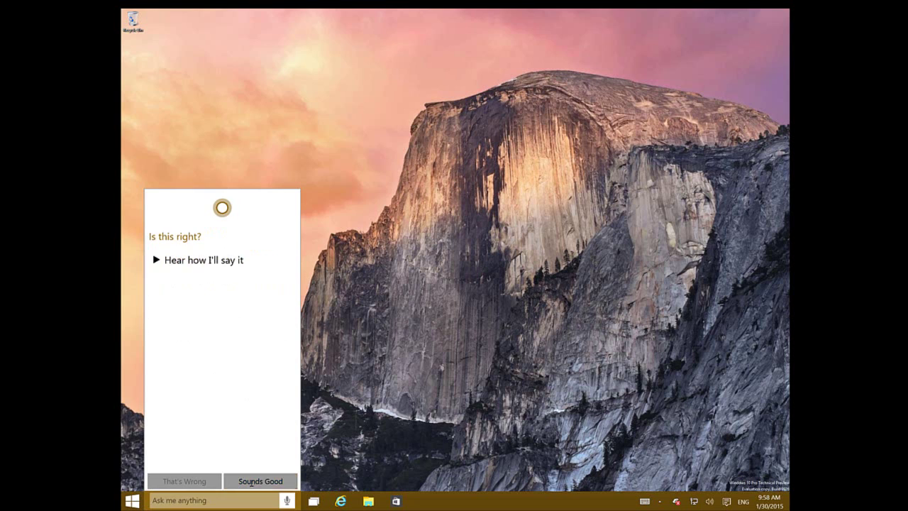
click(251, 482)
click(251, 483)
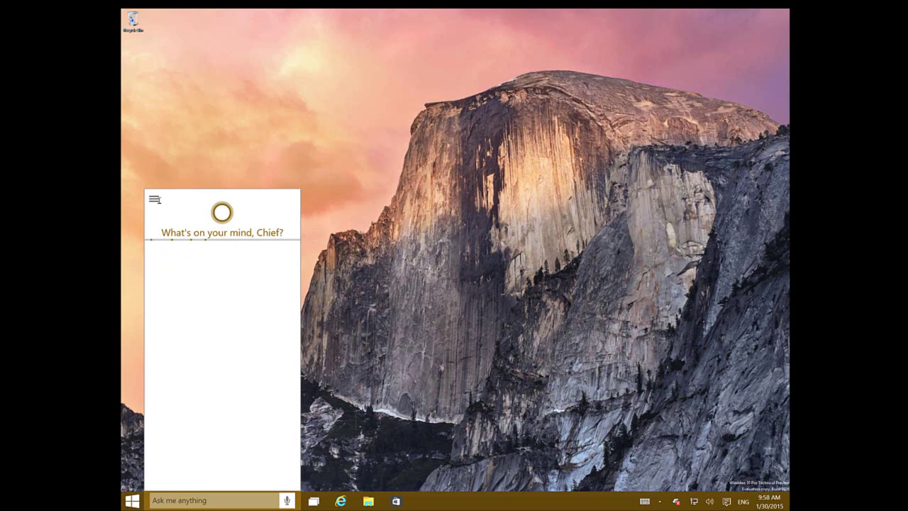
Switch 'Hey Cortana' on in Cortana's settings, then close the Cortana panels.
click(155, 200)
click(172, 295)
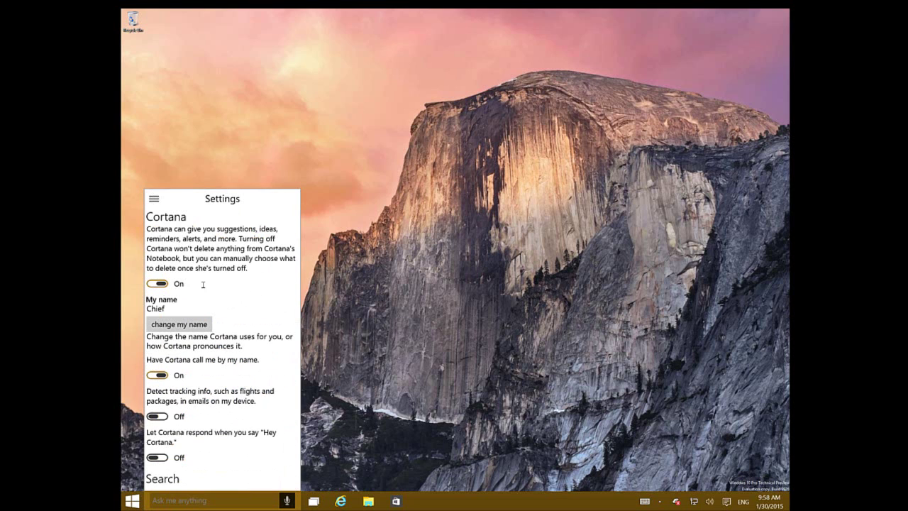
drag(295, 298, 295, 407)
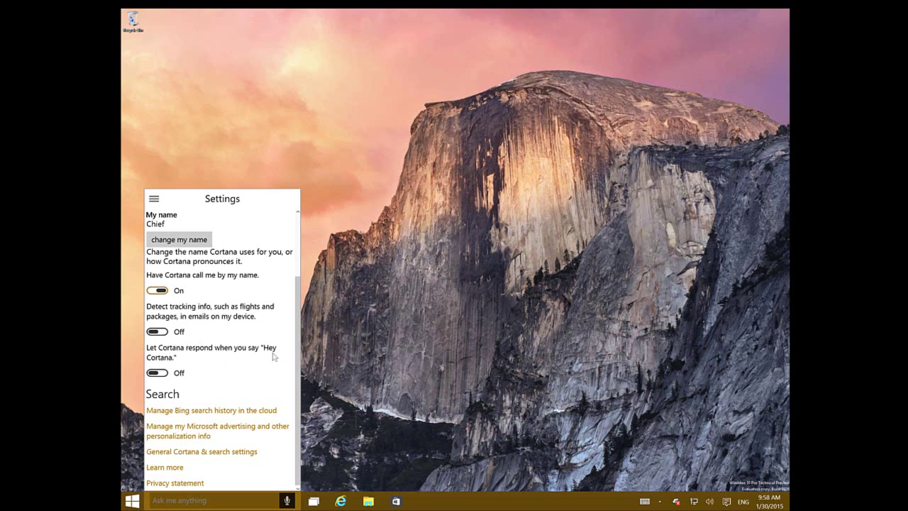
click(159, 373)
click(350, 320)
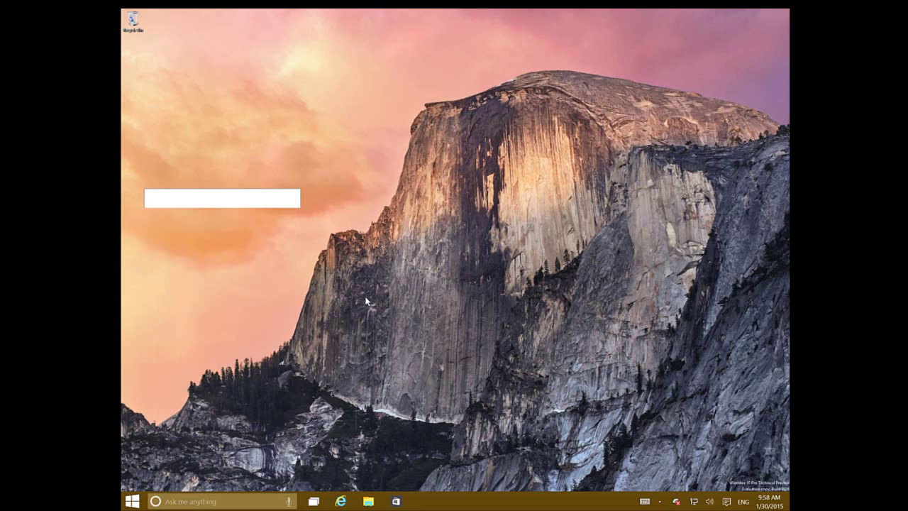
click(393, 223)
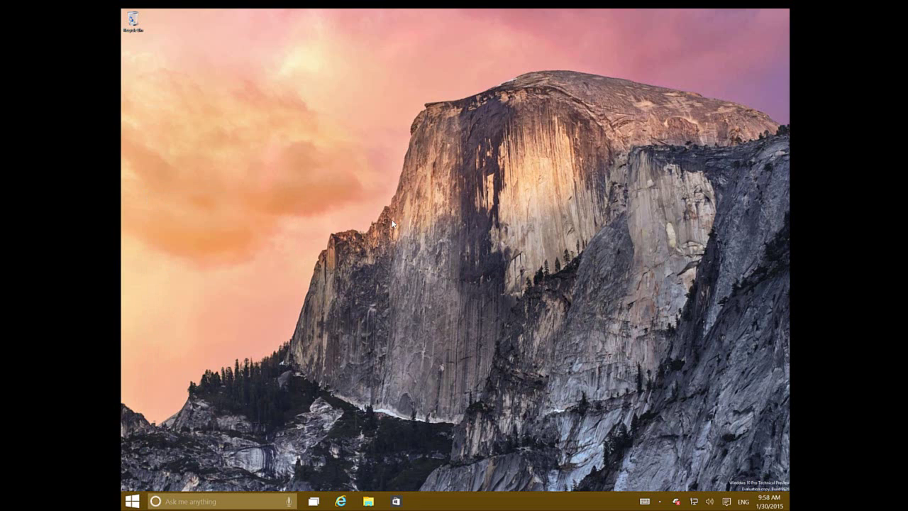